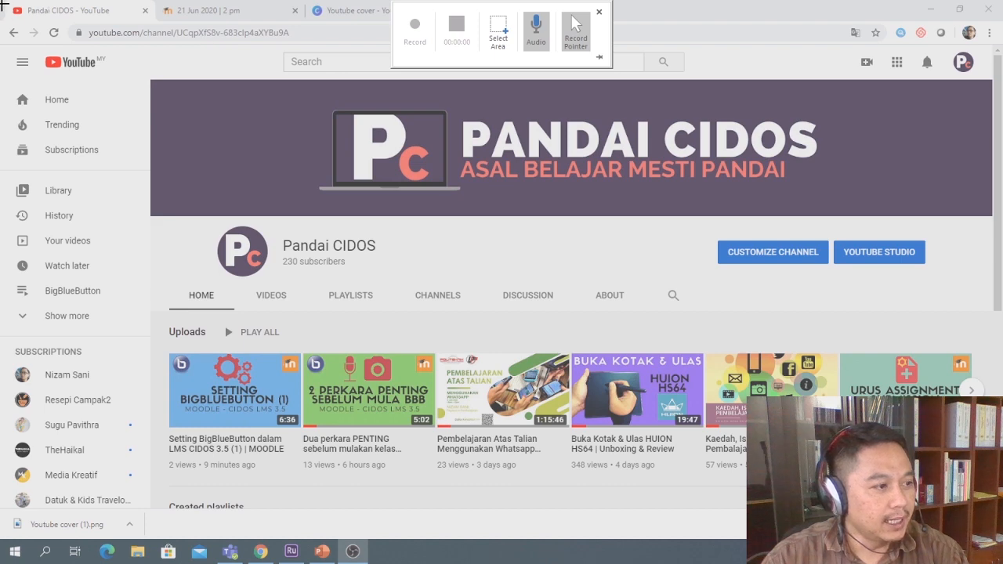
Step: Set the screen recording area to the web page content between the browser's address bar and the download bar
{"action": "left_click", "coordinate": [499, 29]}
{"action": "left_click_drag", "start_coordinate": [1, 1], "coordinate": [992, 536]}
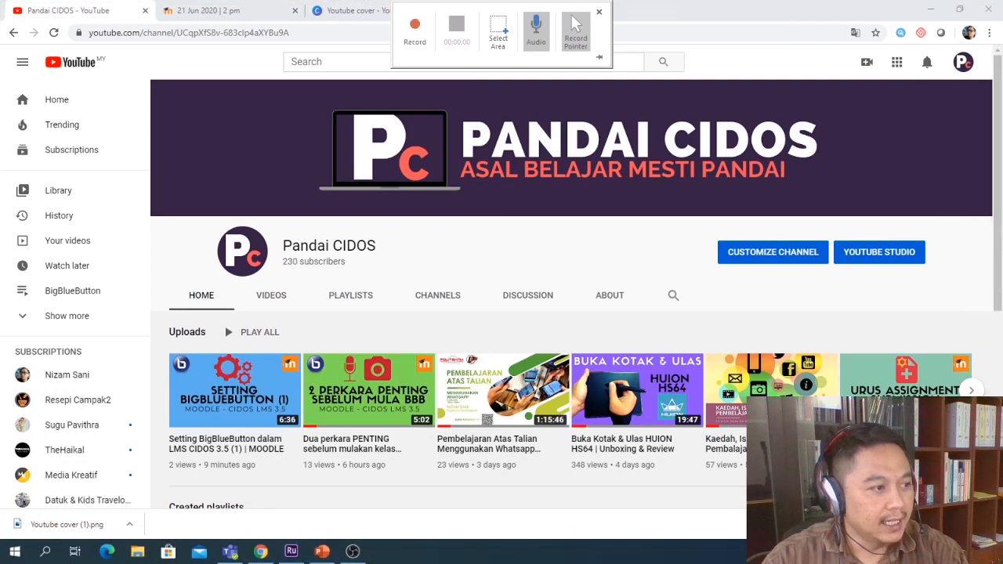
{"action": "left_click", "coordinate": [502, 34]}
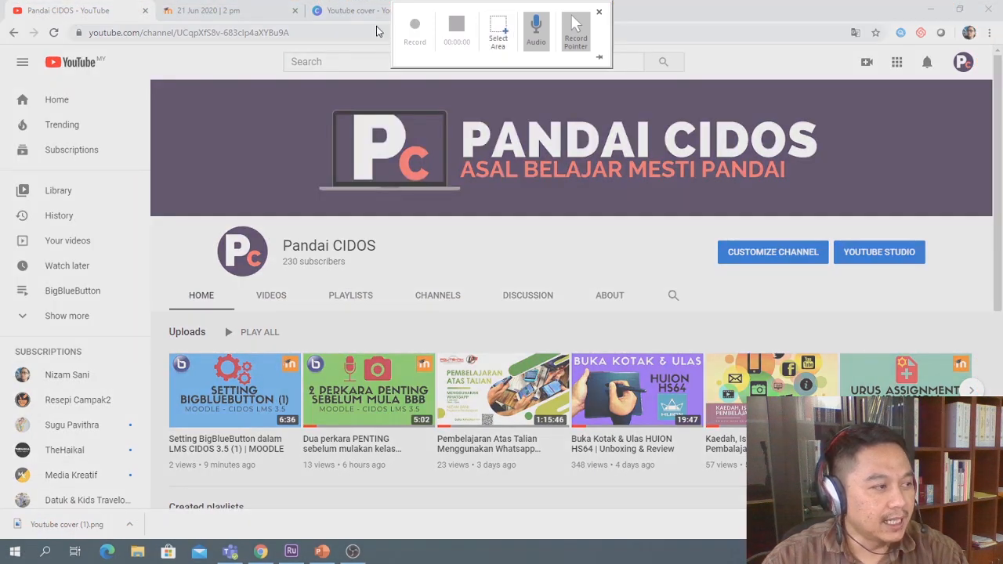
{"action": "left_click_drag", "start_coordinate": [2, 44], "coordinate": [998, 509]}
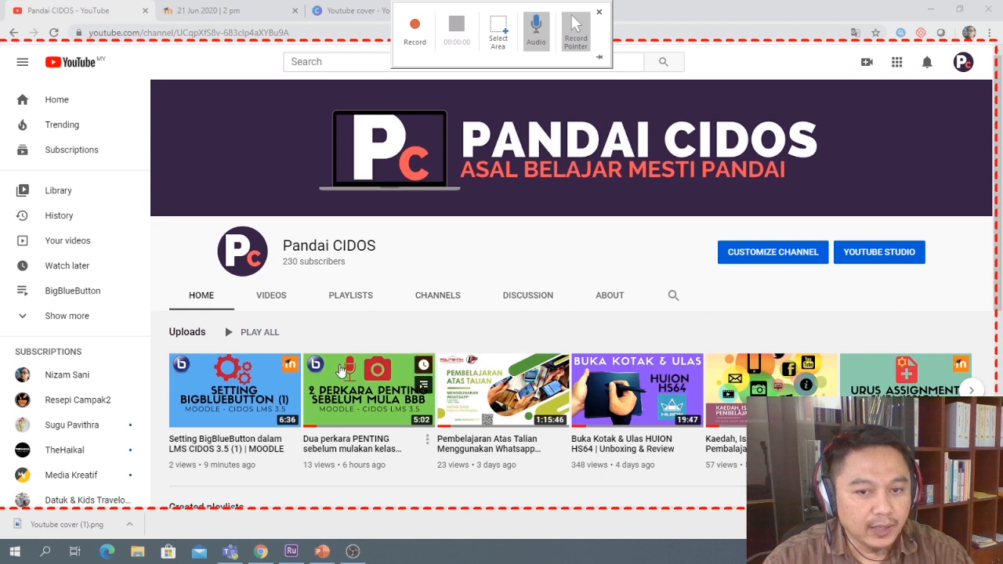
Step: Leave audio and pointer capture enabled and start recording the selected area
{"action": "left_click", "coordinate": [547, 40]}
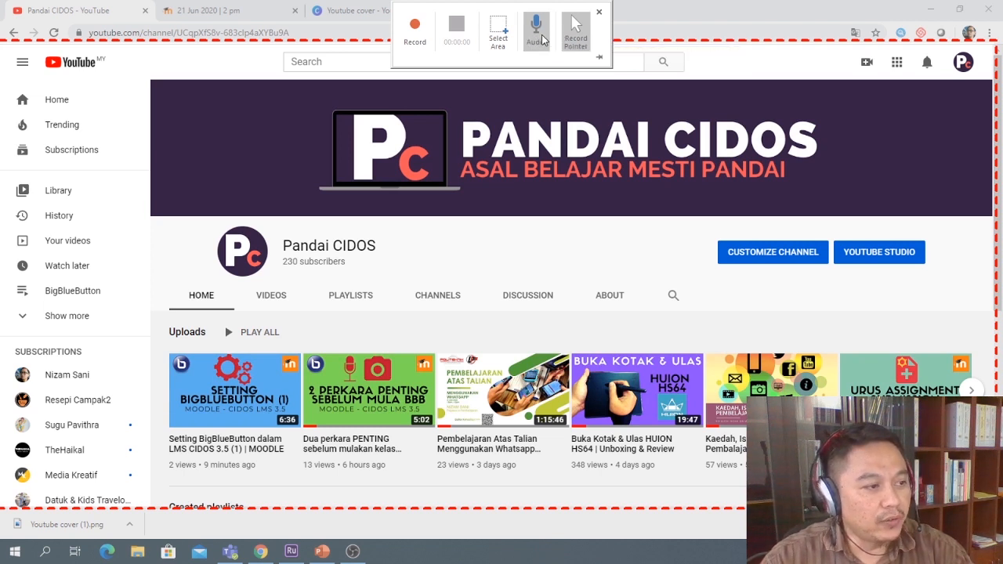
{"action": "left_click", "coordinate": [537, 31]}
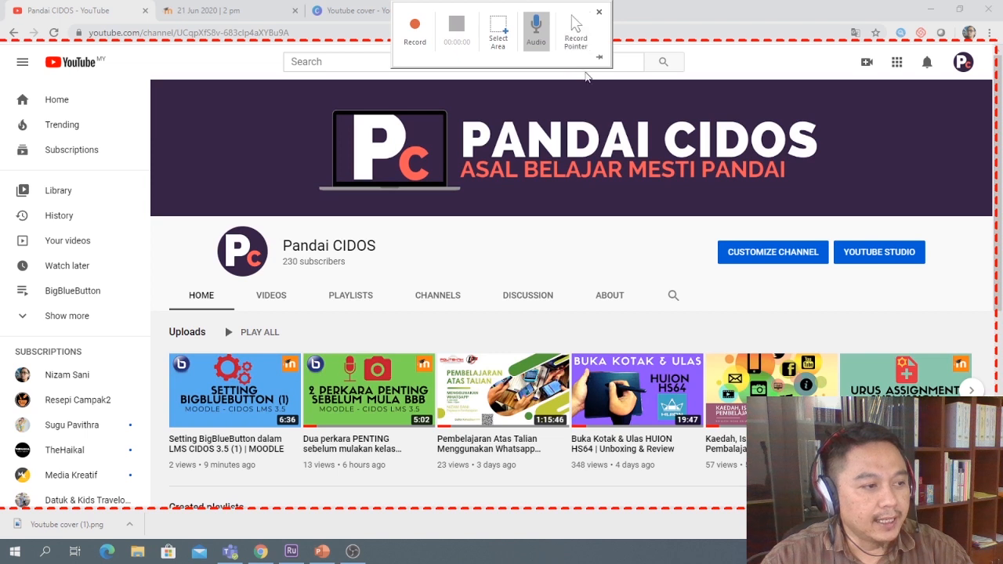
{"action": "left_click", "coordinate": [576, 39]}
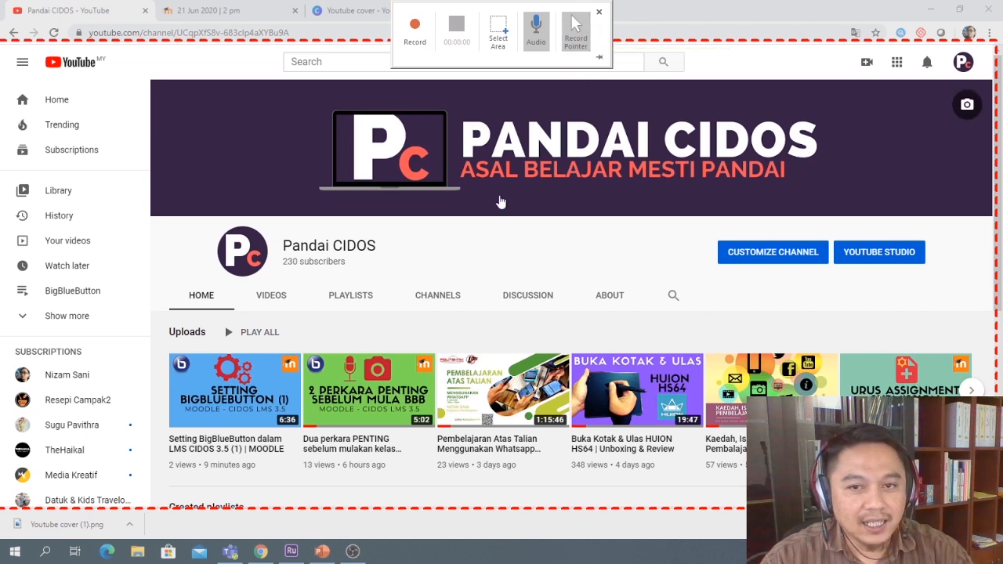
{"action": "left_click", "coordinate": [417, 32]}
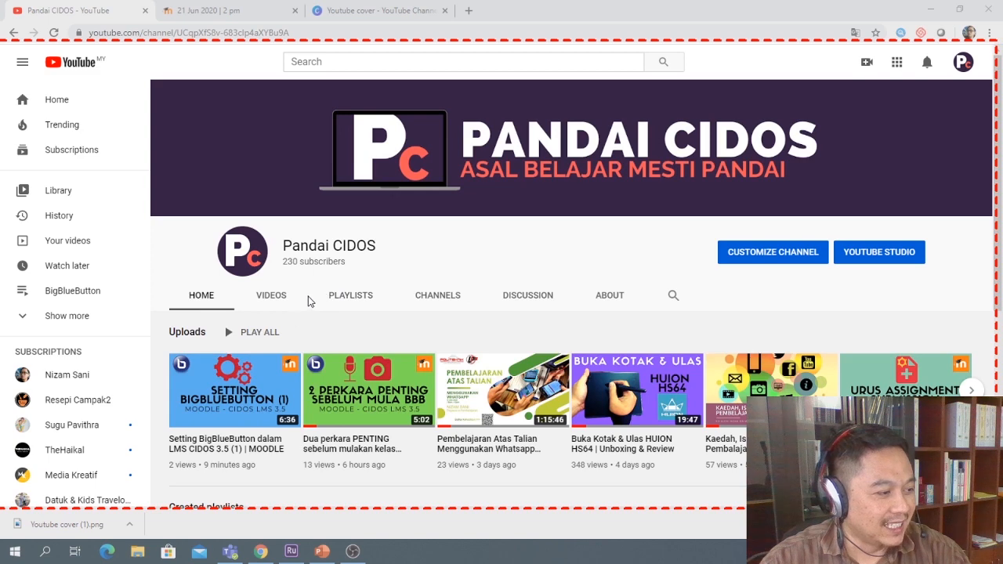
Step: Open the video "Setting BigBlueButton dalam LMS CIDOS 3.5 (1) | MOODLE" from the channel's uploads and like it
{"action": "scroll", "coordinate": [305, 309], "scroll_direction": "down", "scroll_amount": 2}
{"action": "left_click", "coordinate": [237, 321]}
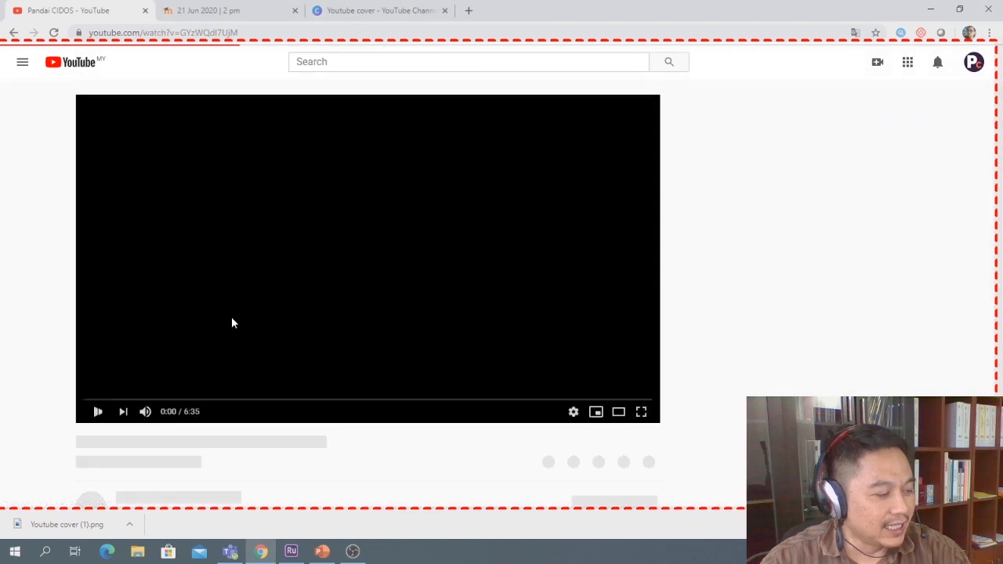
{"action": "scroll", "coordinate": [327, 281], "scroll_direction": "down", "scroll_amount": 2}
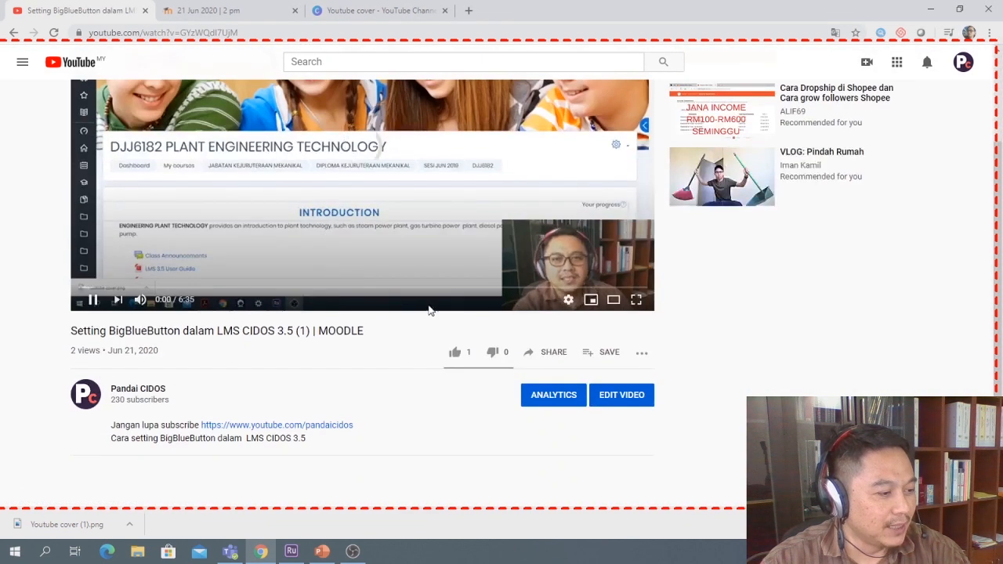
{"action": "left_click", "coordinate": [455, 352]}
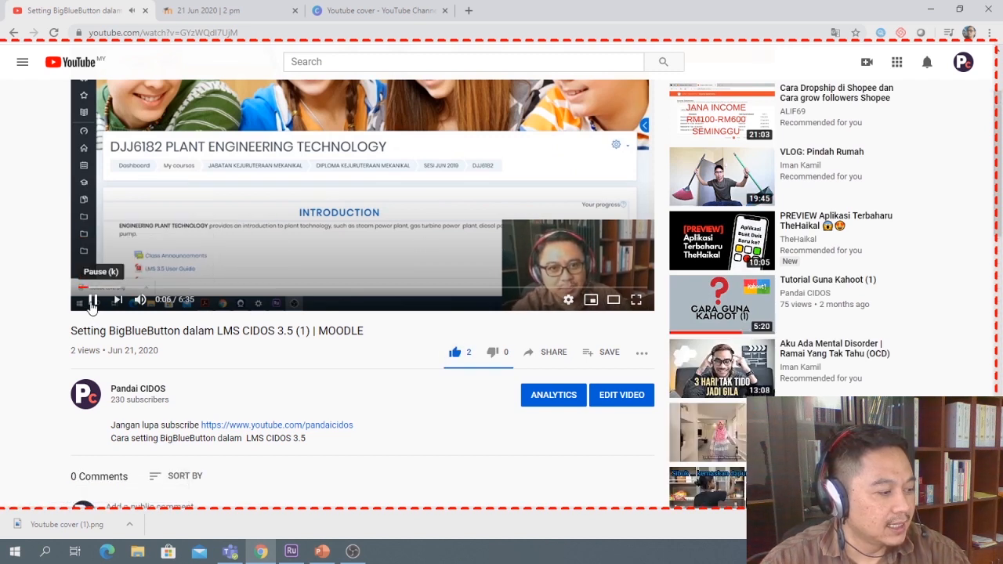
Step: Pause the YouTube video and stop the screen recording so it is inserted on the PowerPoint slide
{"action": "left_click", "coordinate": [92, 301]}
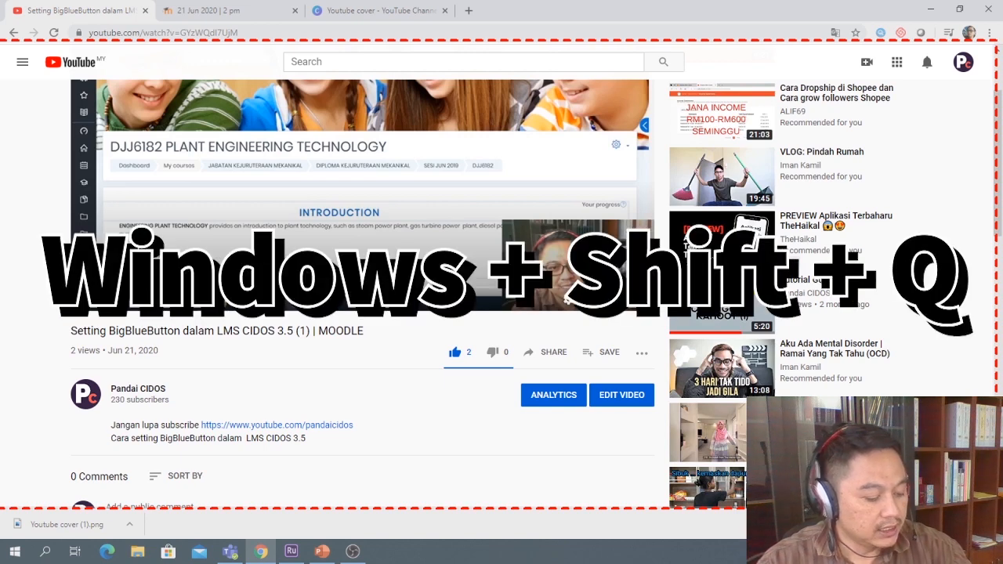
{"action": "key", "text": "super+shift+q"}
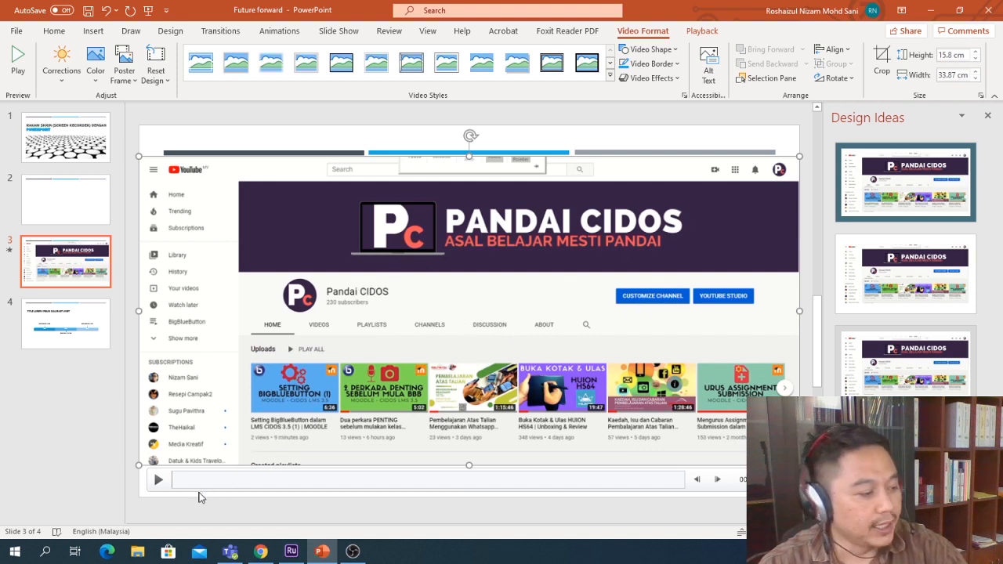
Step: Play back the screen recording on slide 3 to review the captured actions
{"action": "left_click", "coordinate": [159, 484]}
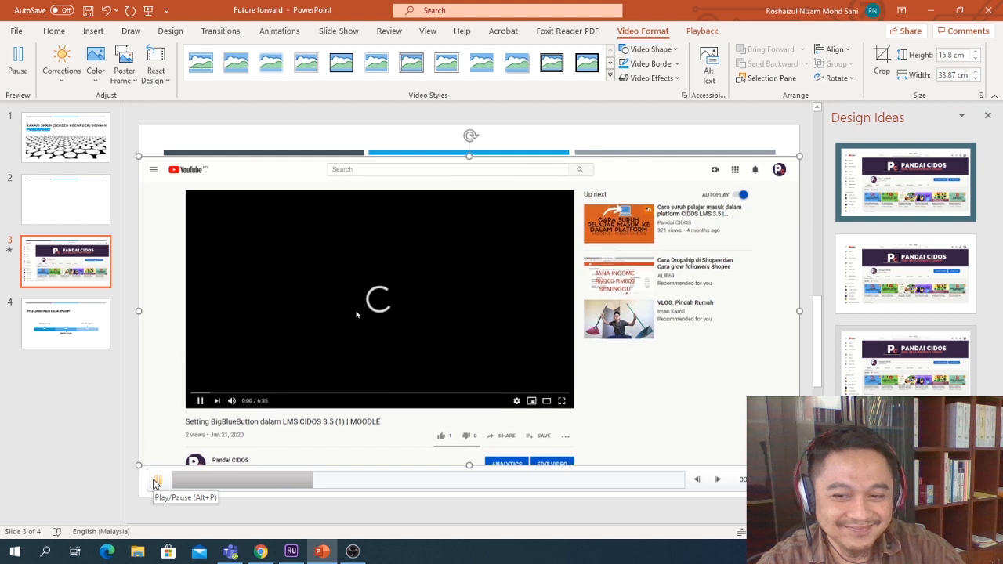
{"action": "left_click", "coordinate": [156, 481]}
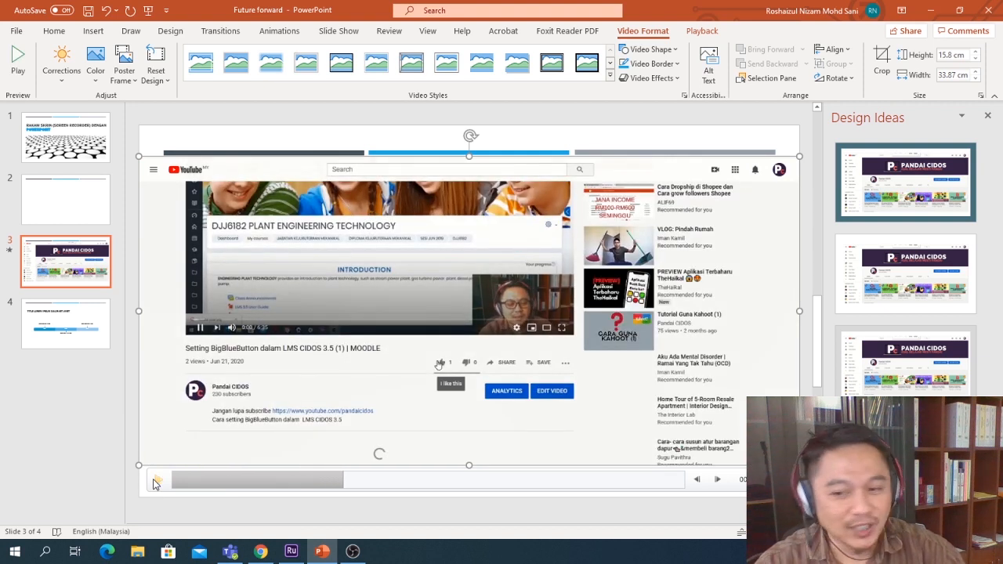
{"action": "left_click", "coordinate": [156, 481]}
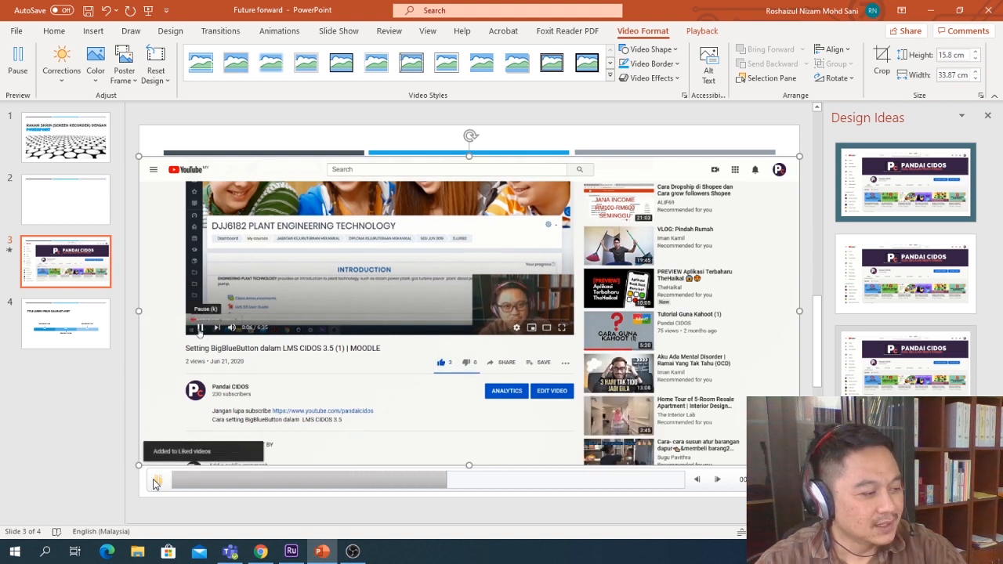
{"action": "left_click", "coordinate": [156, 482]}
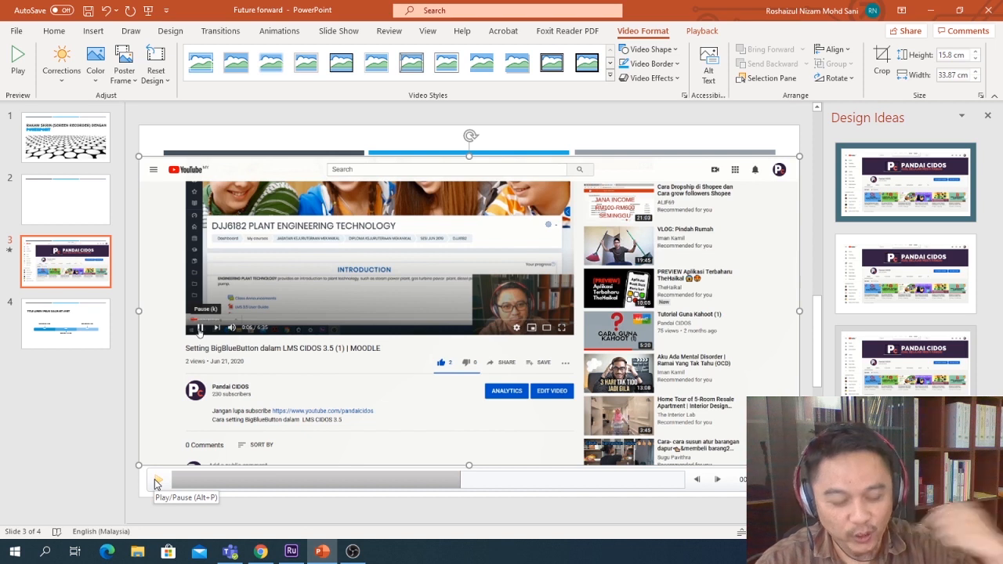
{"action": "left_click", "coordinate": [156, 481]}
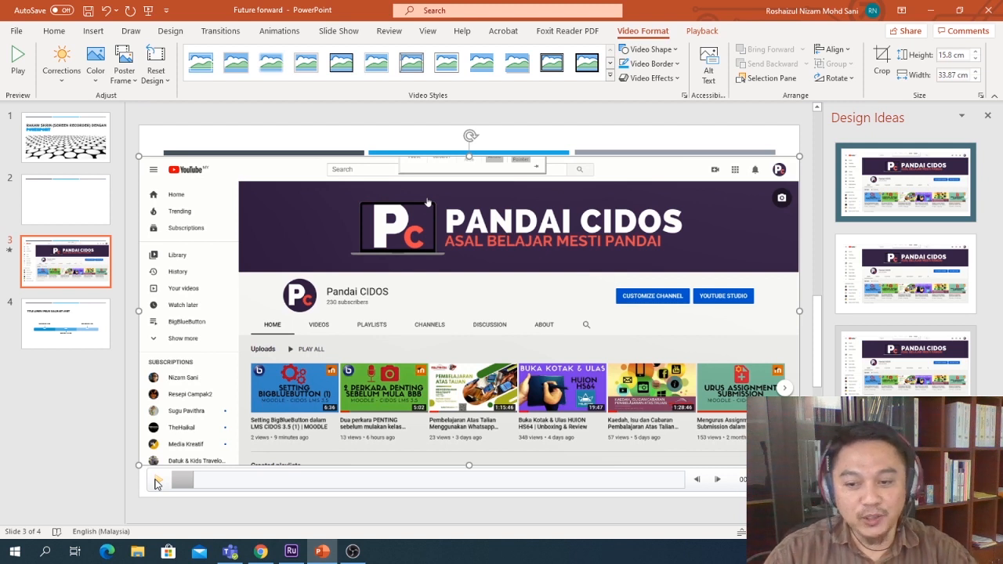
Step: Start saving the recording on slide 3 as a media file and choose the Desktop as its destination
{"action": "right_click", "coordinate": [396, 291]}
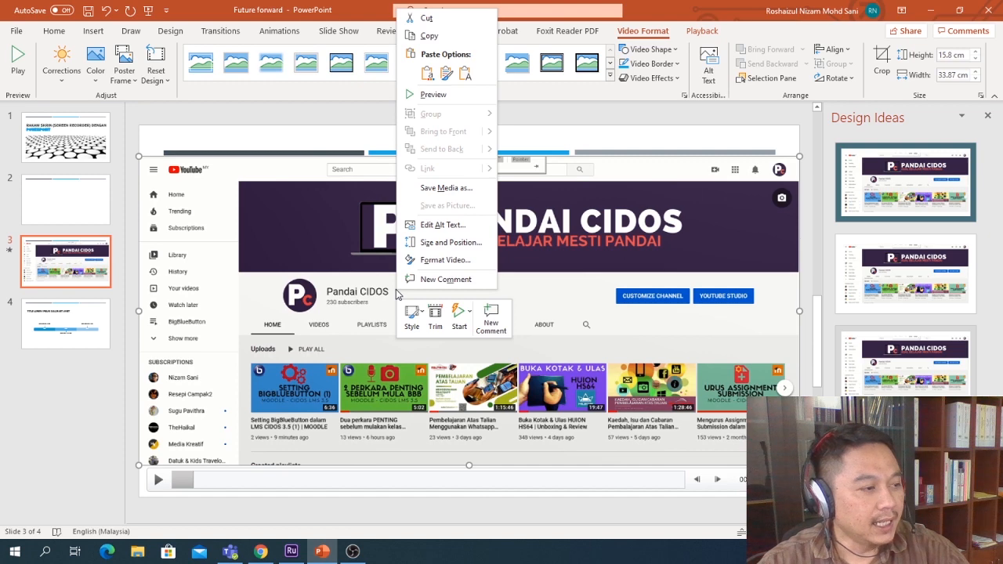
{"action": "left_click", "coordinate": [454, 195]}
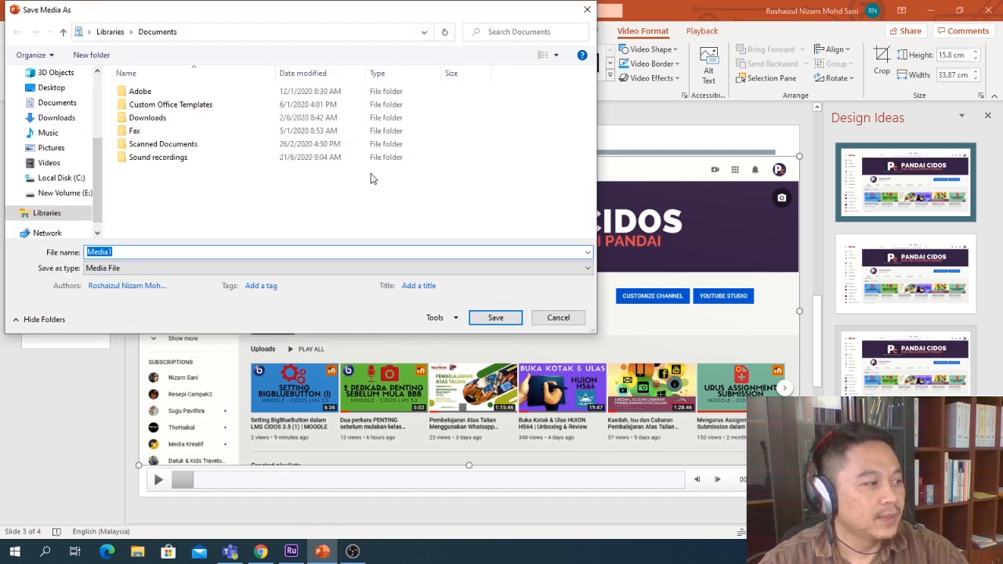
{"action": "left_click_drag", "start_coordinate": [96, 175], "coordinate": [91, 137]}
{"action": "scroll", "coordinate": [79, 141], "scroll_direction": "down", "scroll_amount": 2}
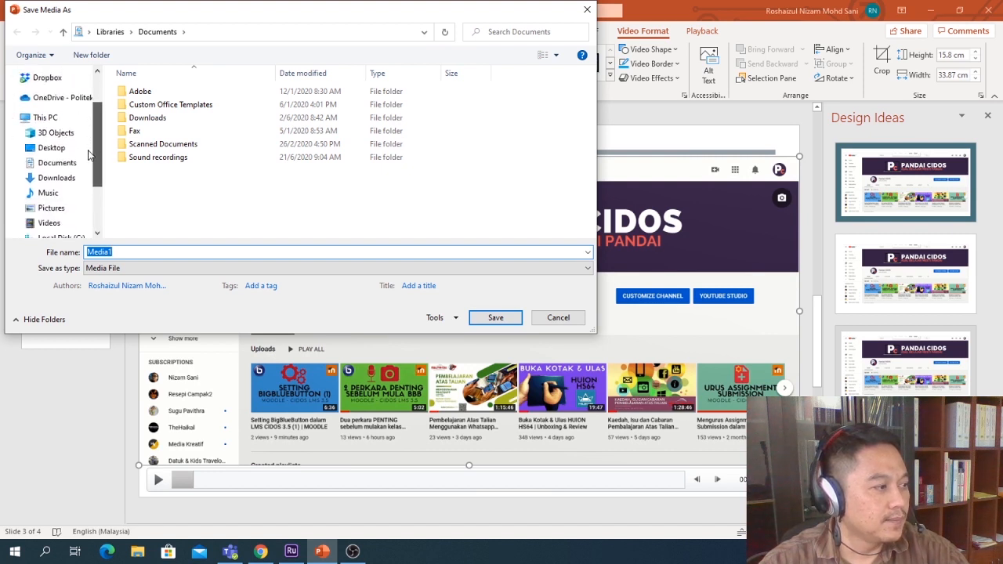
{"action": "left_click", "coordinate": [43, 149]}
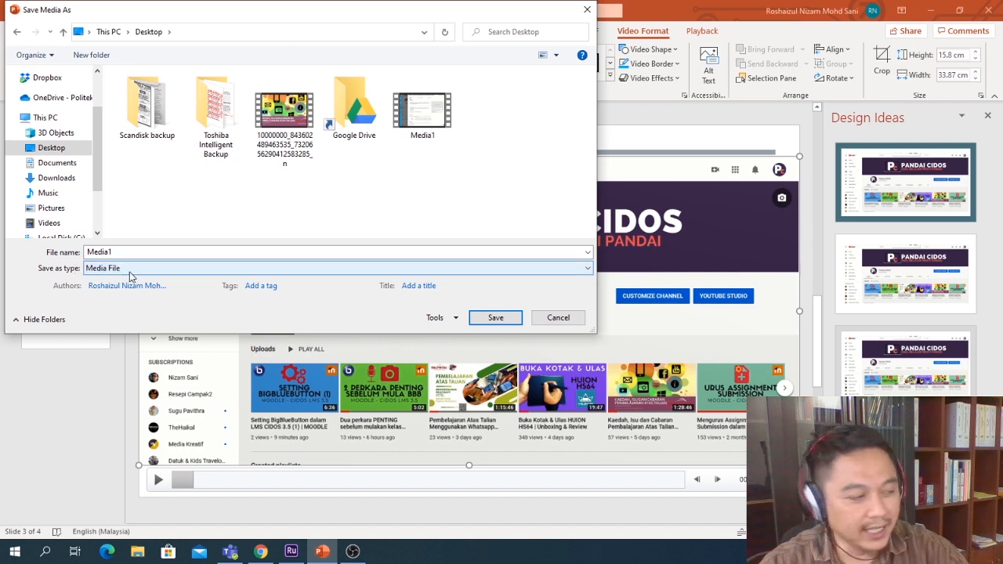
Step: Name the media file "Powerpoint 1" and save it
{"action": "double_click", "coordinate": [82, 254]}
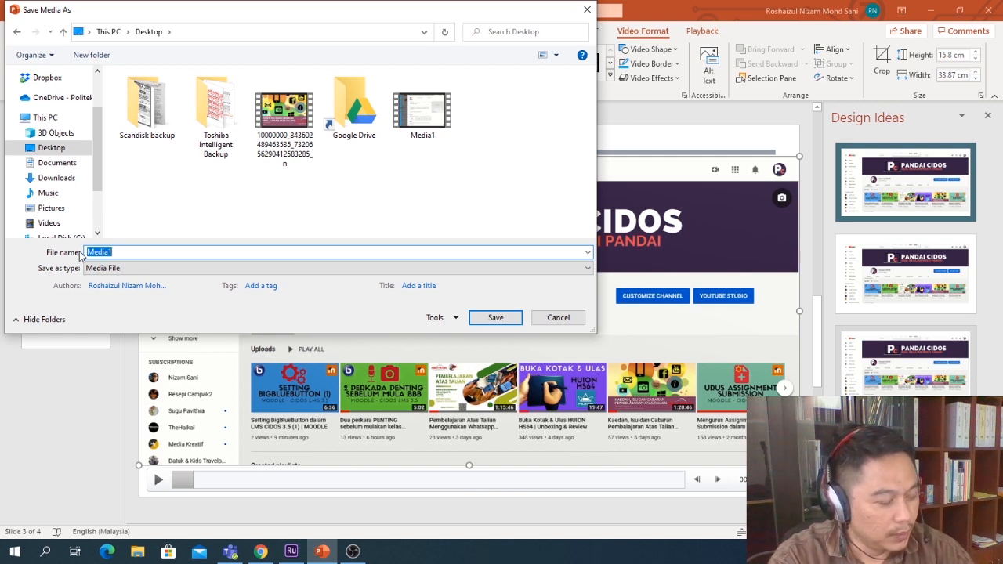
{"action": "key", "text": "BackSpace"}
{"action": "type", "text": "pOW"}
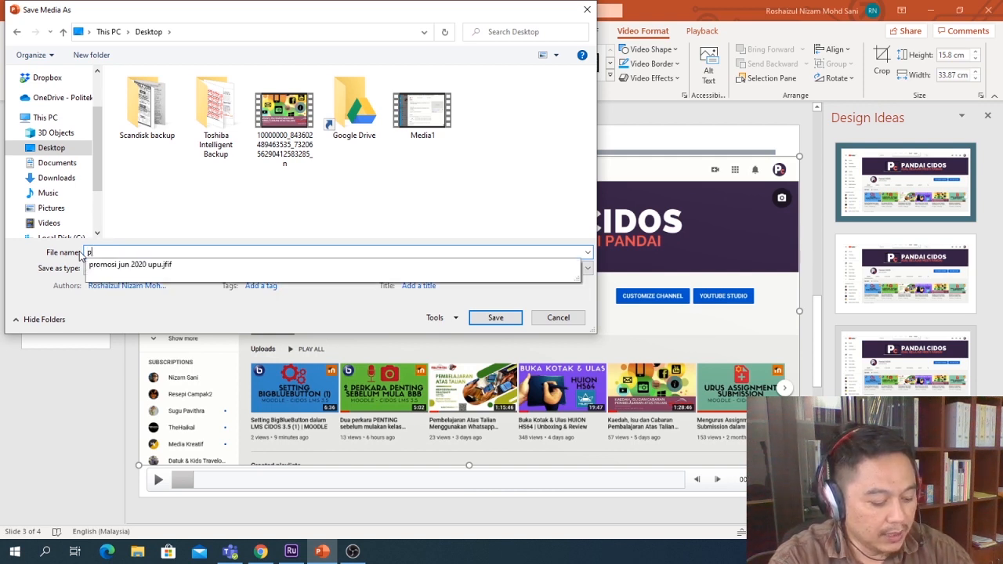
{"action": "type", "text": "ER"}
{"action": "key", "text": "BackSpace"}
{"action": "key", "text": "BackSpace"}
{"action": "key", "text": "BackSpace"}
{"action": "key", "text": "BackSpace"}
{"action": "key", "text": "BackSpace"}
{"action": "type", "text": "Powerpoint 1"}
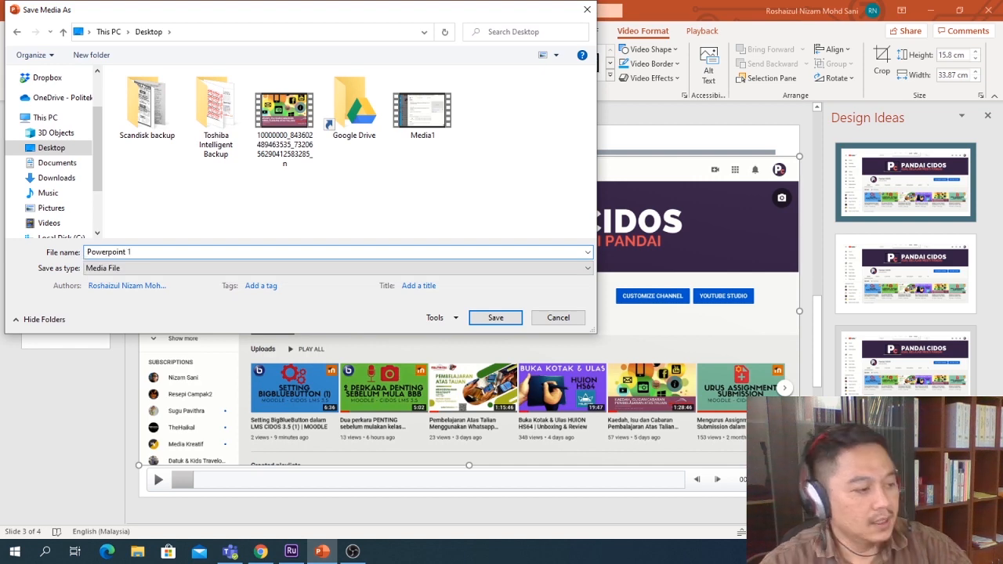
{"action": "left_click", "coordinate": [487, 317]}
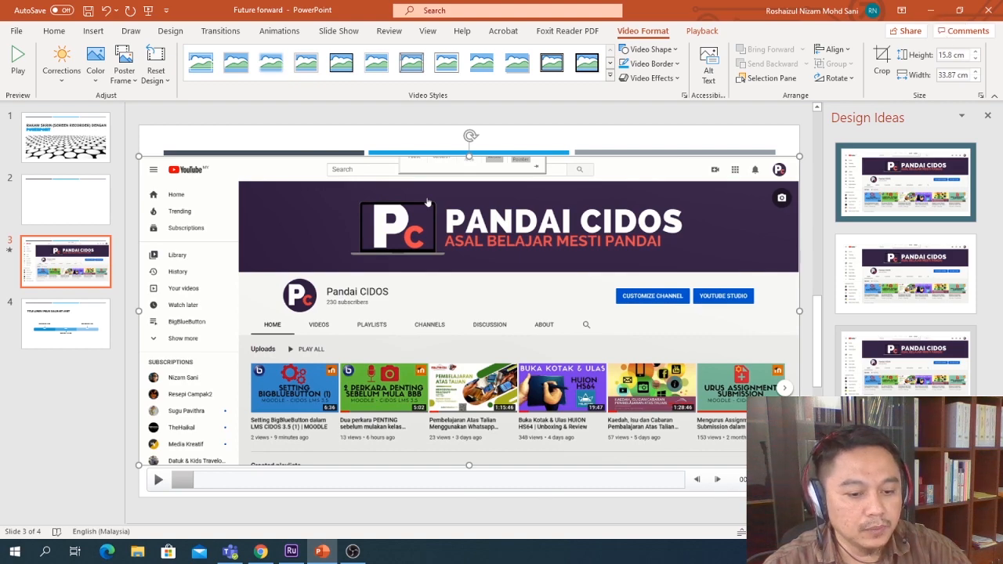
Step: Open the Desktop folder in File Explorer, play the Powerpoint 1 video and close the player
{"action": "key", "text": "super+e"}
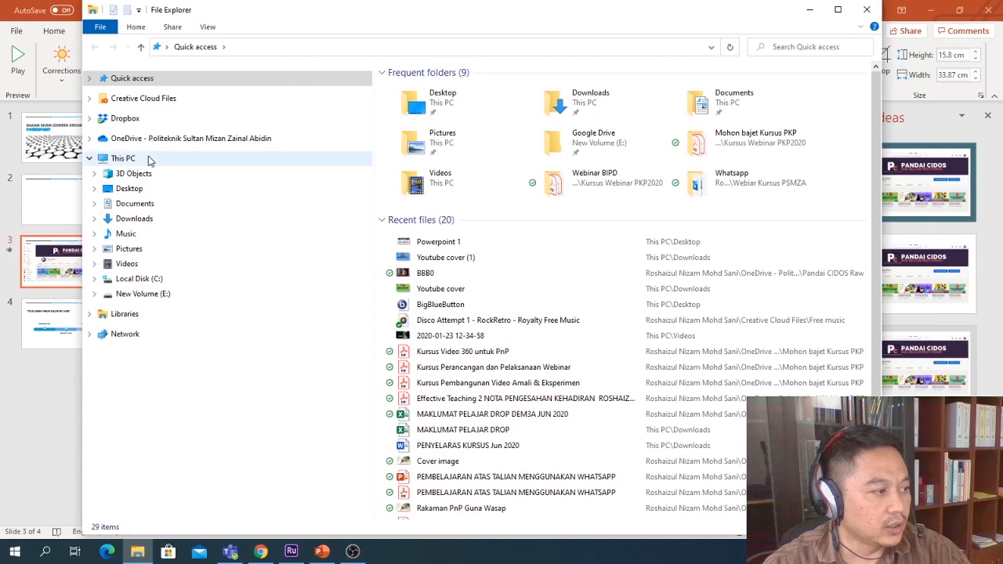
{"action": "left_click", "coordinate": [130, 189]}
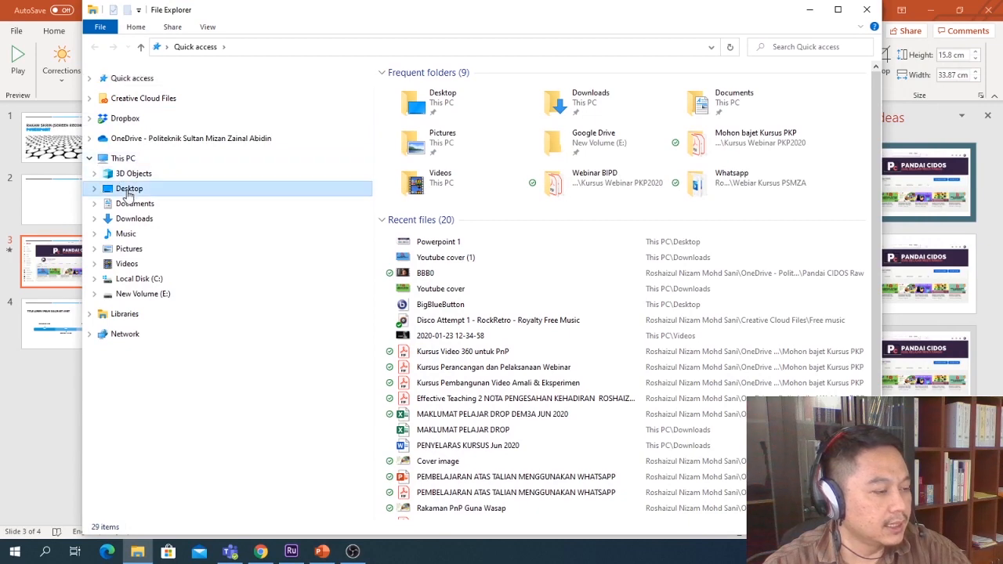
{"action": "left_click", "coordinate": [842, 10]}
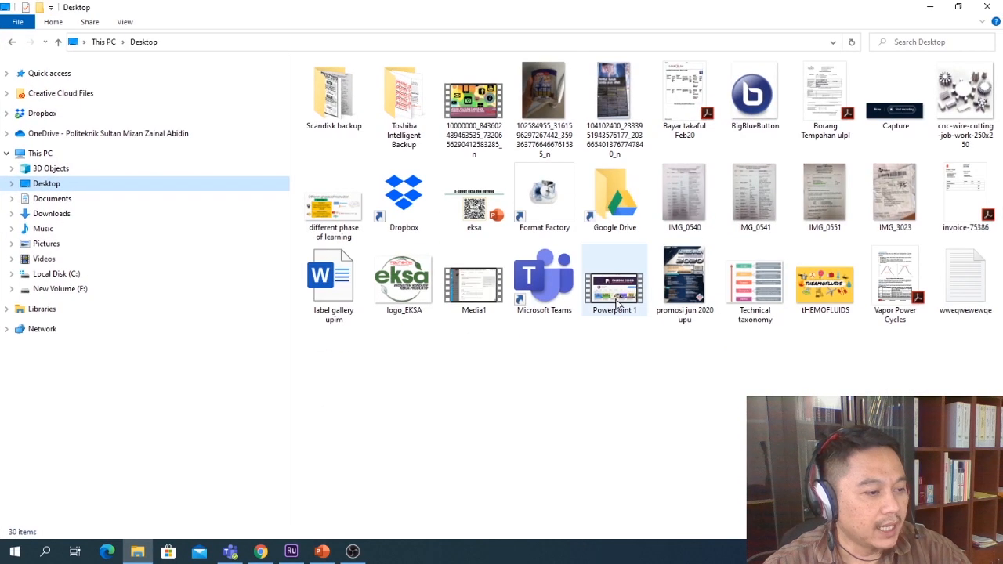
{"action": "double_click", "coordinate": [611, 292]}
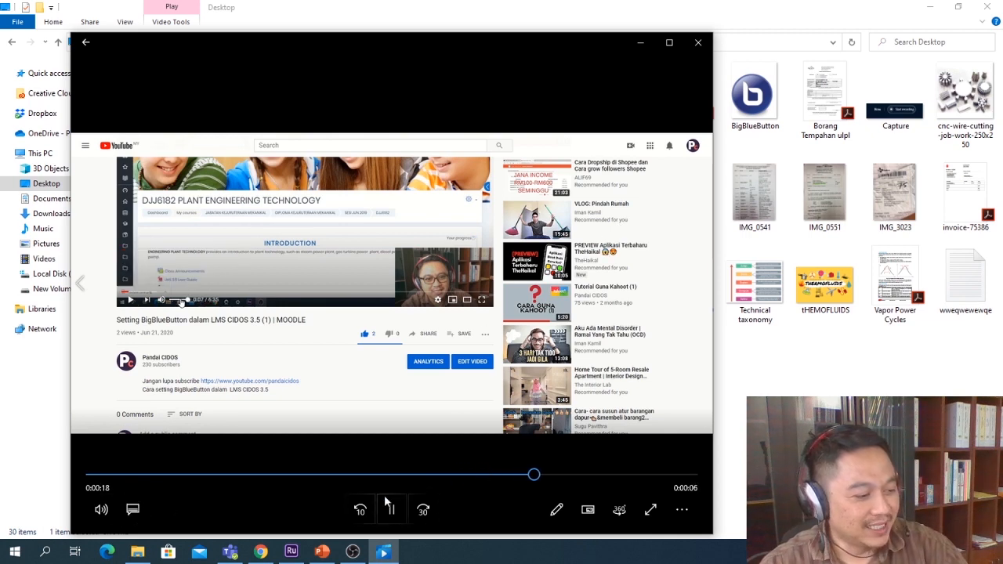
{"action": "left_click", "coordinate": [698, 41]}
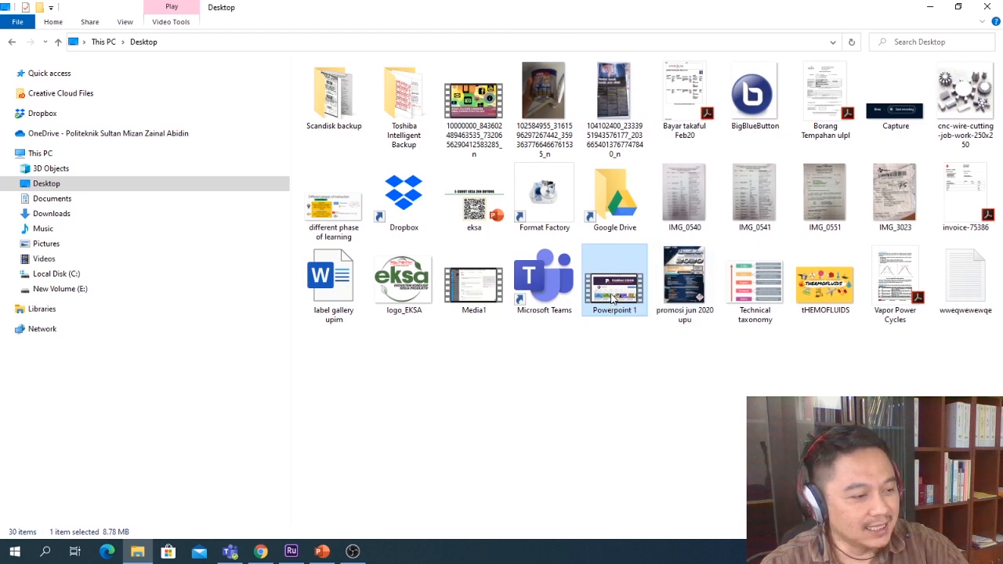
Step: Open the properties of the Powerpoint 1 video and check its file type
{"action": "right_click", "coordinate": [611, 299]}
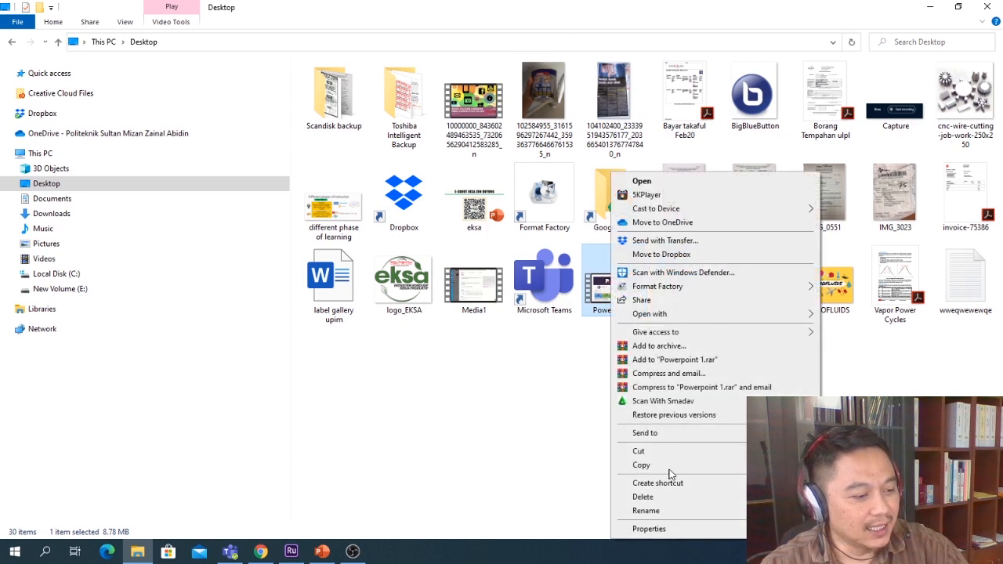
{"action": "left_click", "coordinate": [672, 530]}
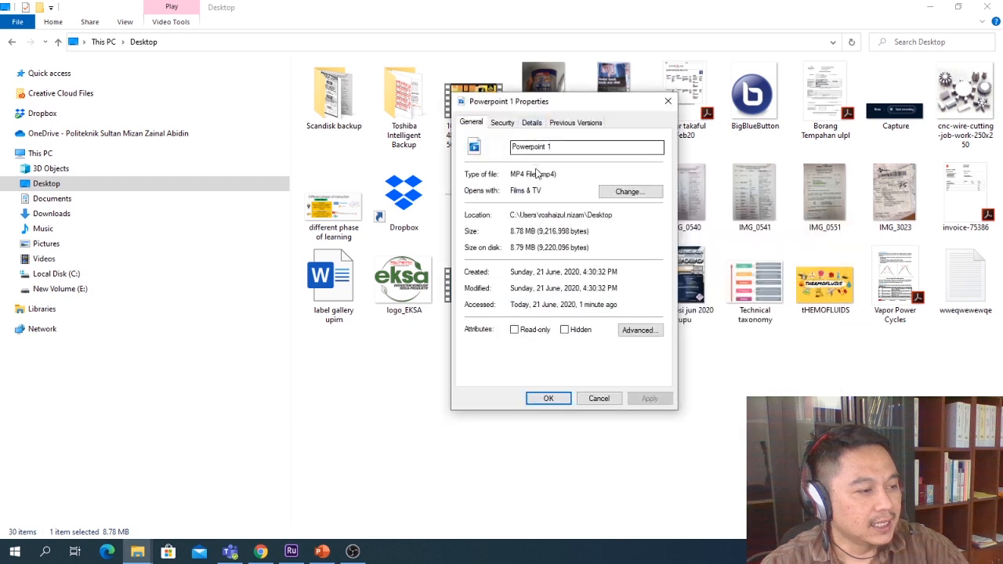
{"action": "left_click_drag", "start_coordinate": [558, 174], "coordinate": [514, 179]}
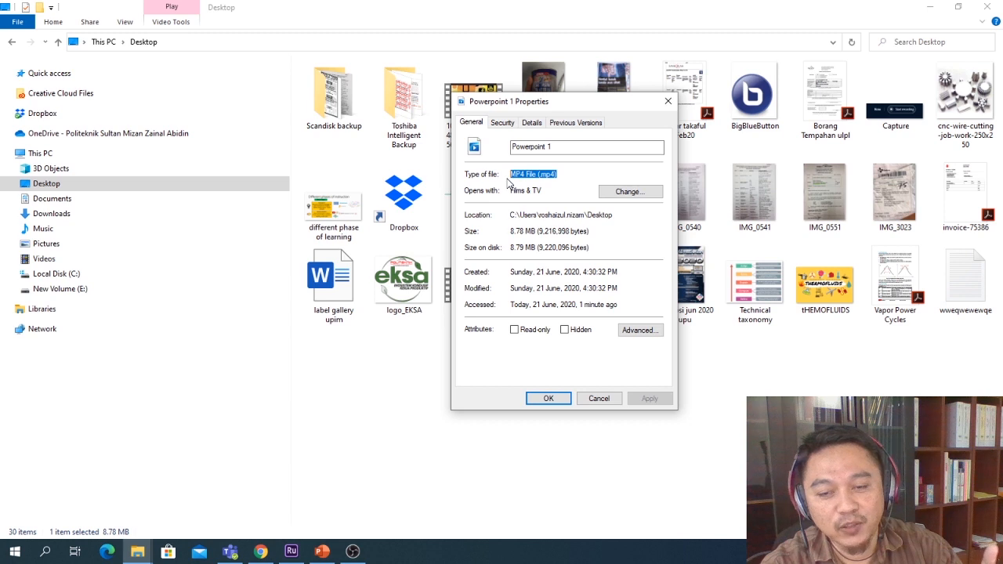
Step: Examine the frame width, frame height and frame rate in the video file's detailed properties
{"action": "left_click", "coordinate": [532, 123]}
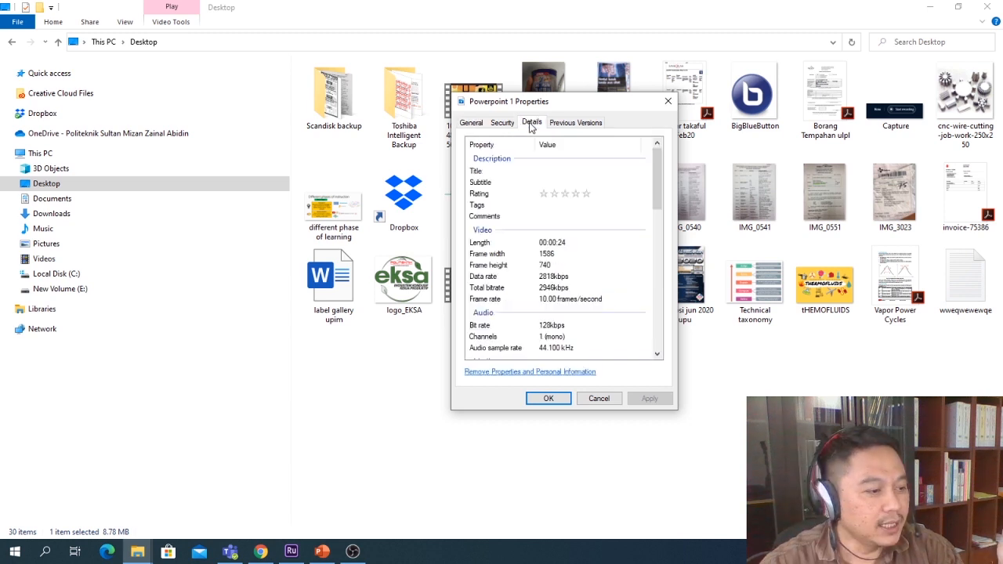
{"action": "left_click", "coordinate": [548, 256]}
{"action": "left_click", "coordinate": [549, 265]}
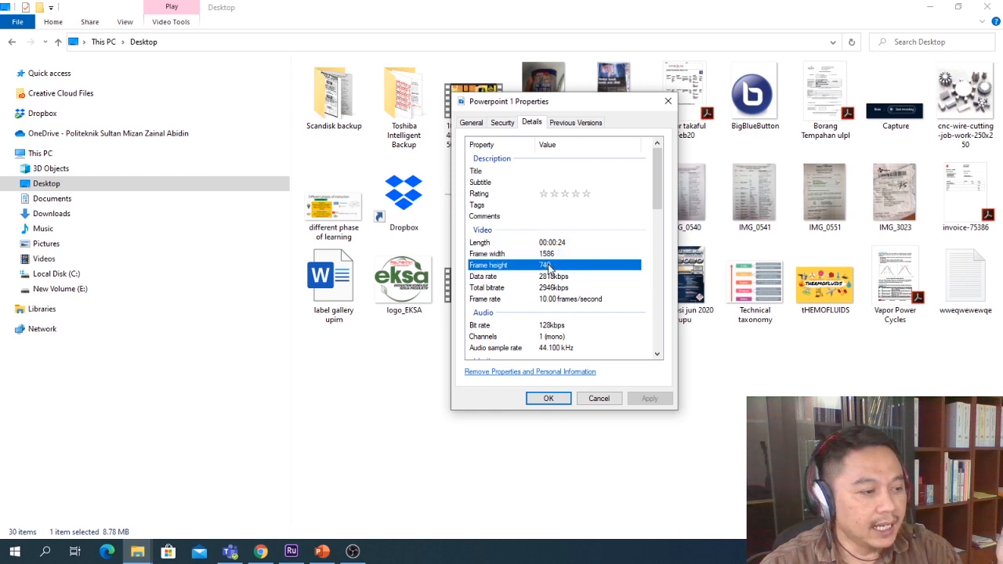
{"action": "left_click", "coordinate": [546, 256]}
{"action": "left_click", "coordinate": [549, 266]}
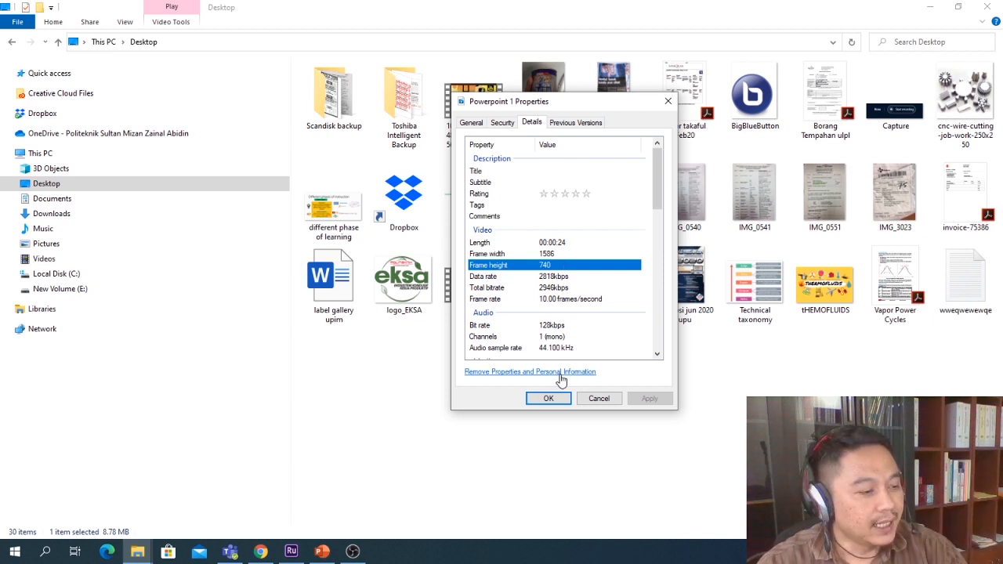
{"action": "left_click", "coordinate": [543, 301]}
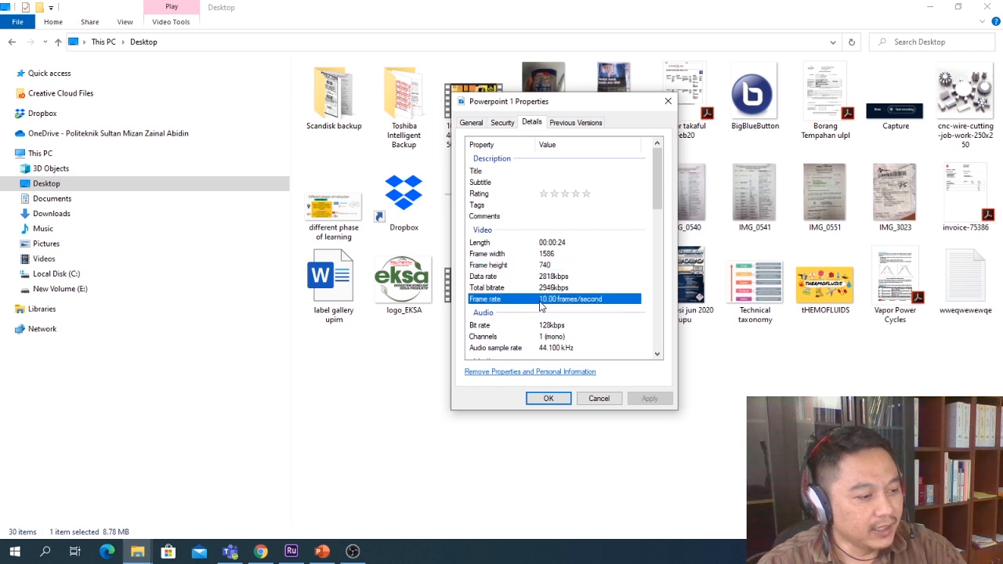